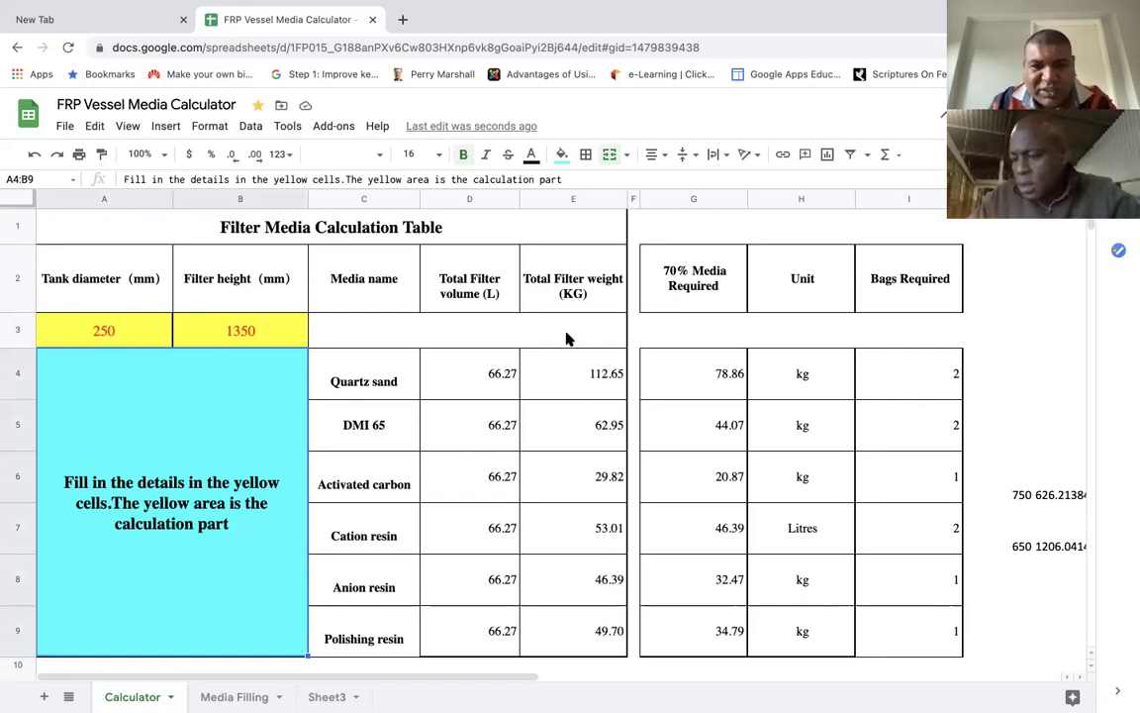
scroll(566, 340, down, 3)
scroll(568, 337, up, 3)
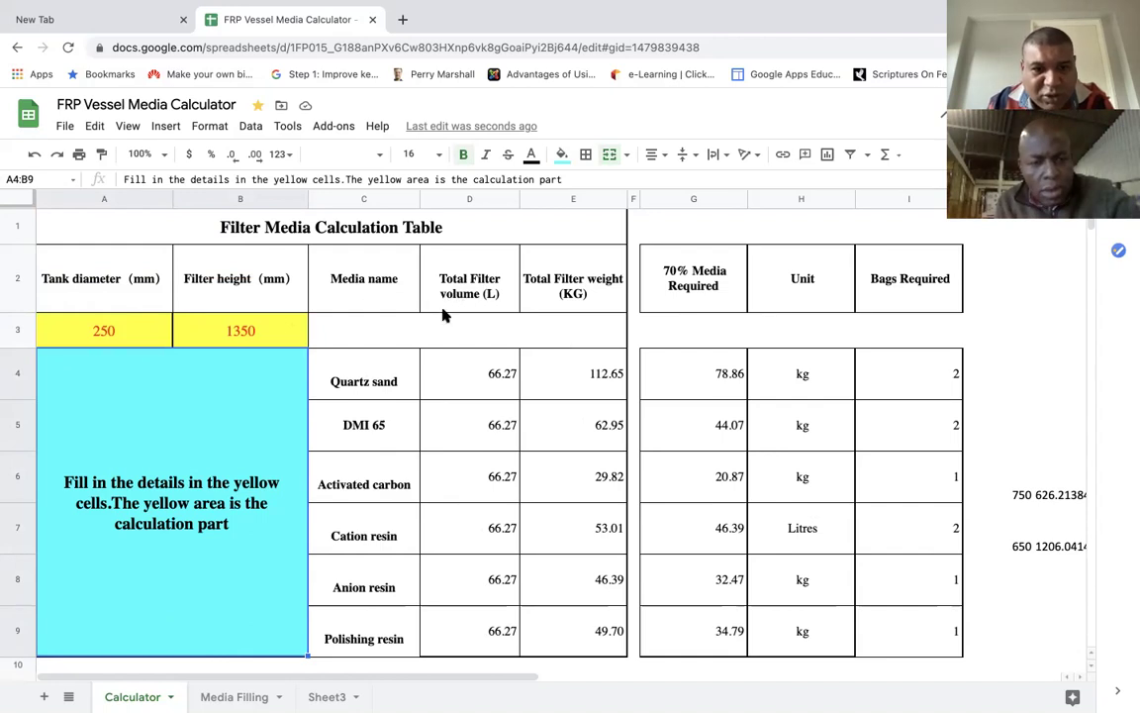
click(478, 372)
click(472, 608)
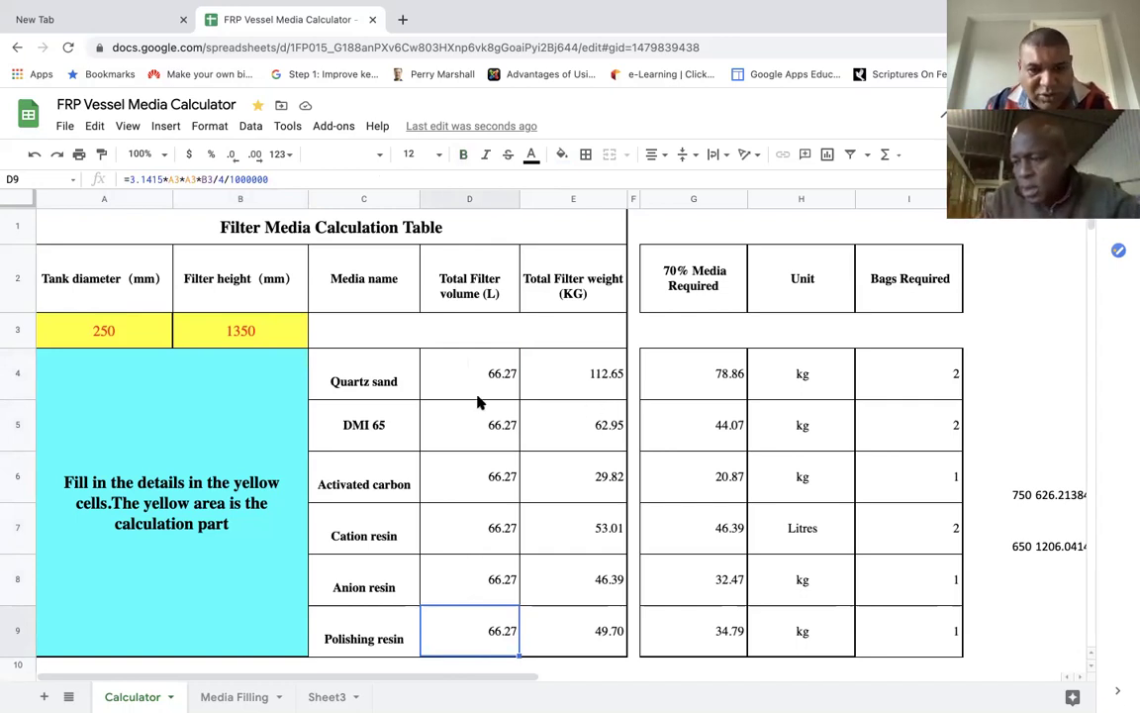
click(433, 360)
click(410, 458)
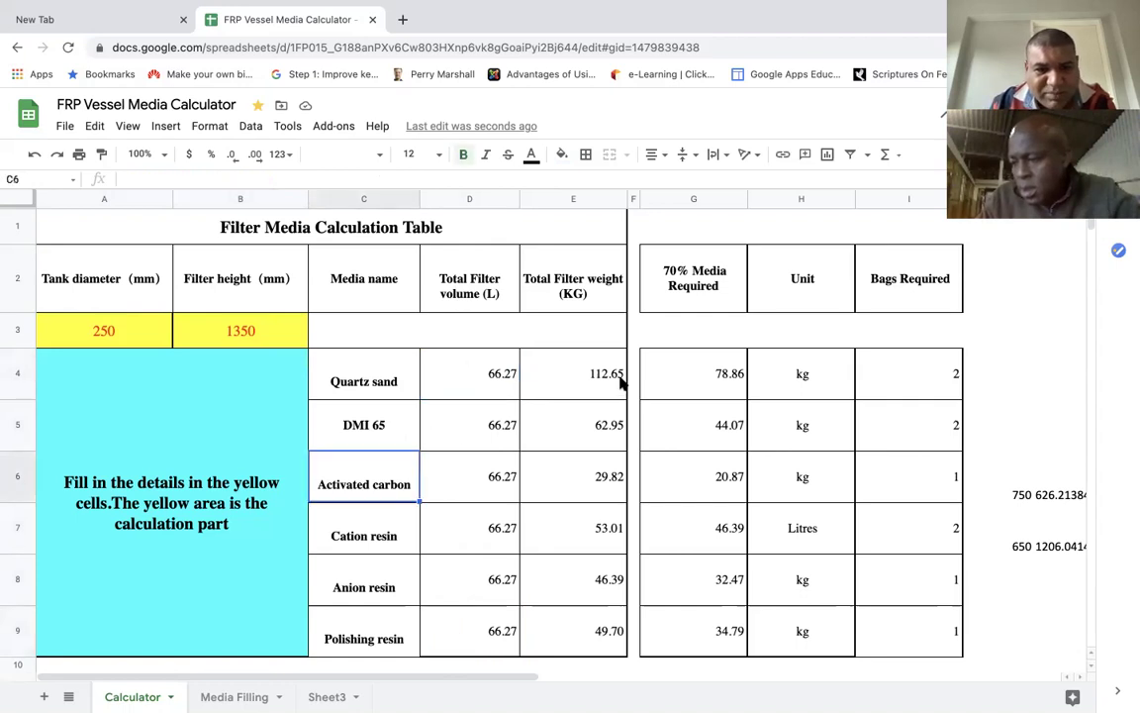
click(500, 376)
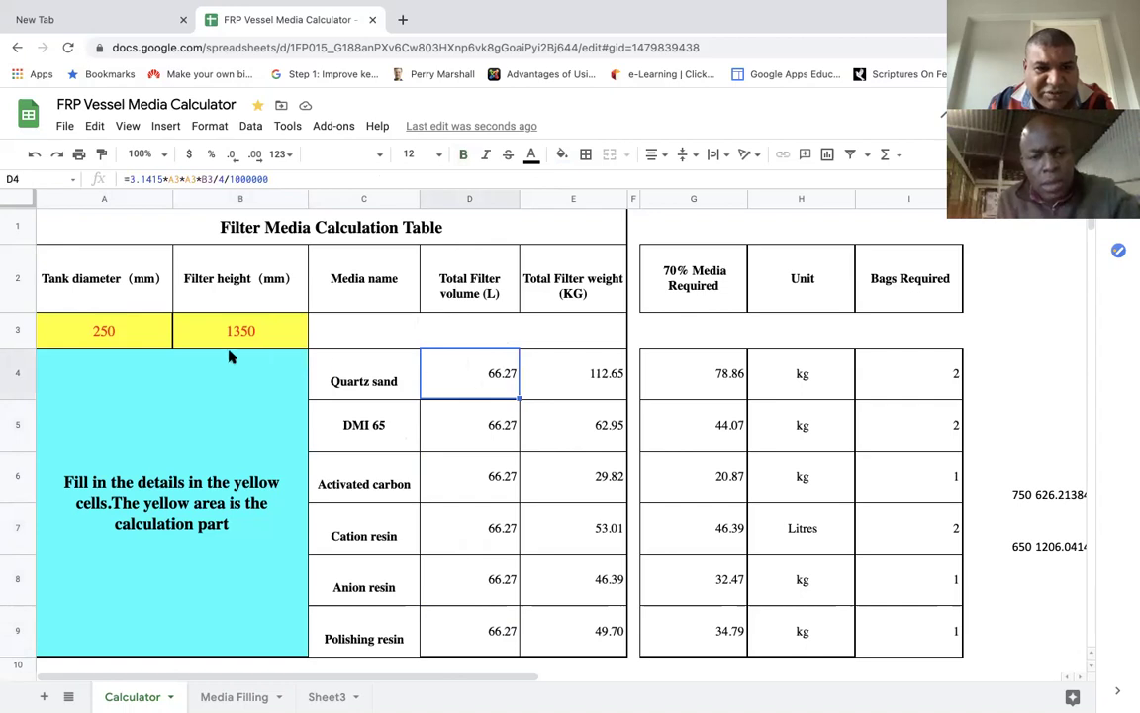
click(585, 377)
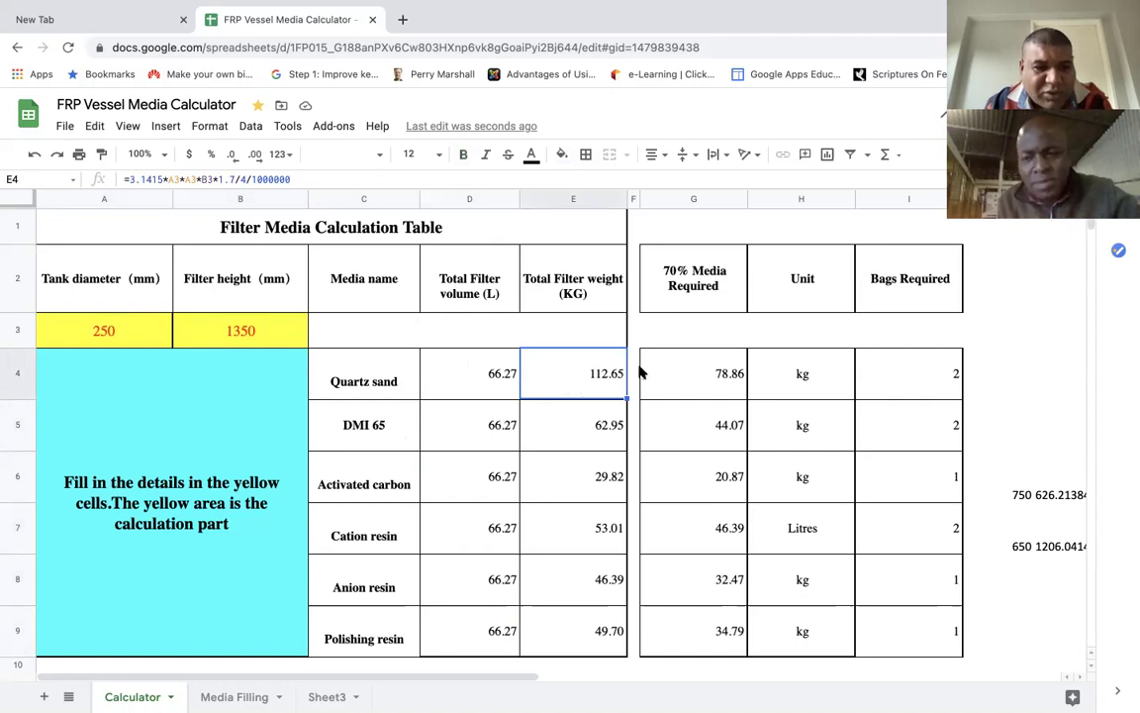
click(720, 381)
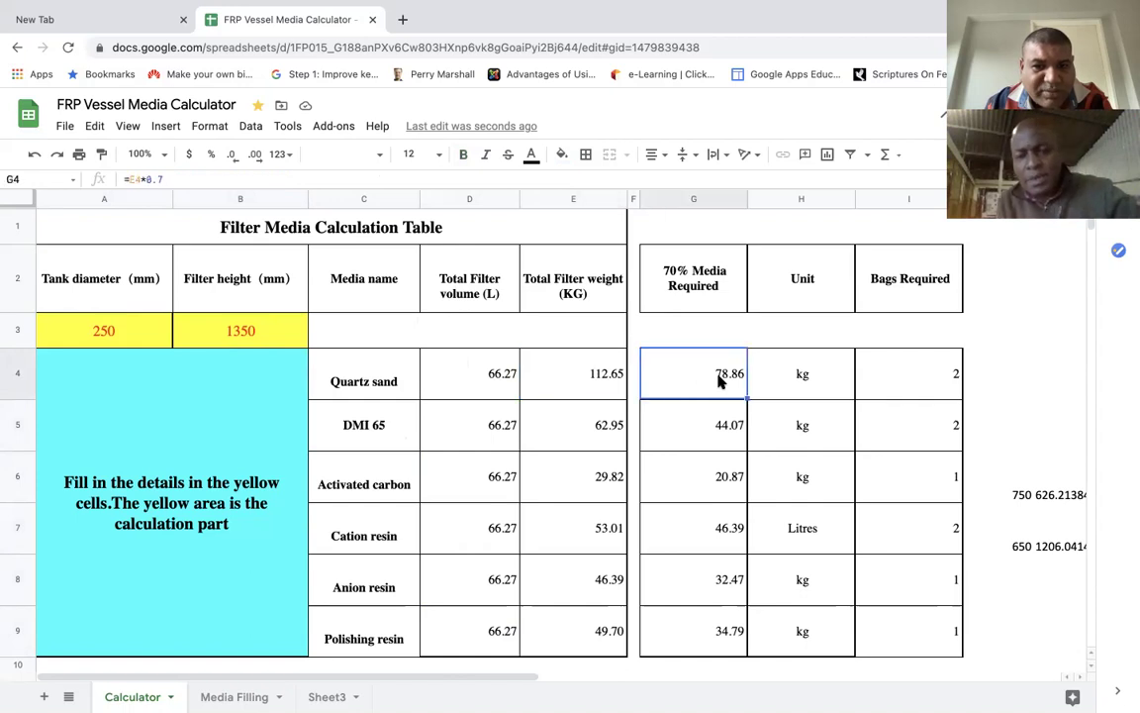
click(673, 281)
click(674, 368)
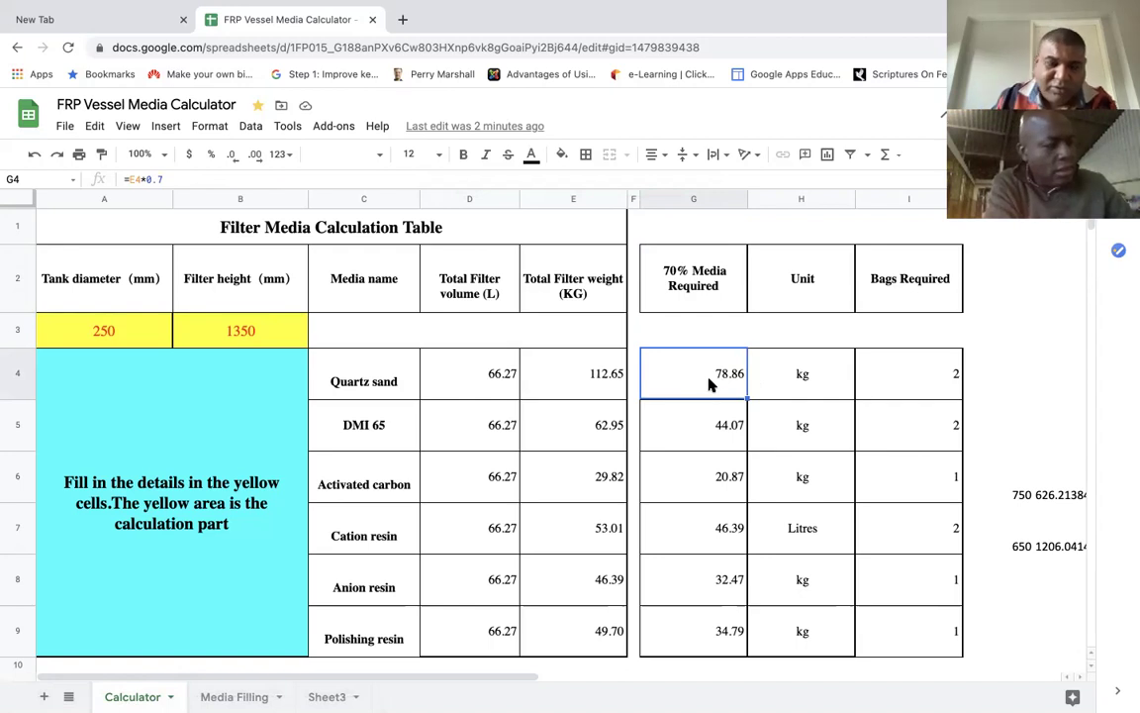
click(901, 378)
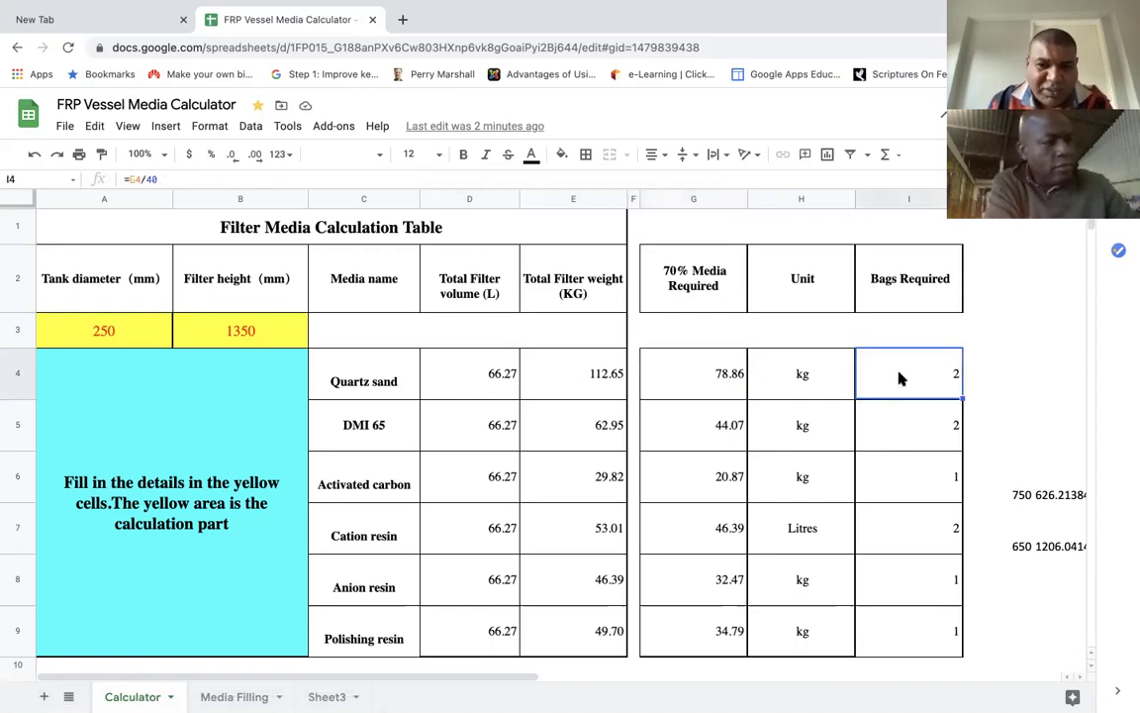
click(697, 388)
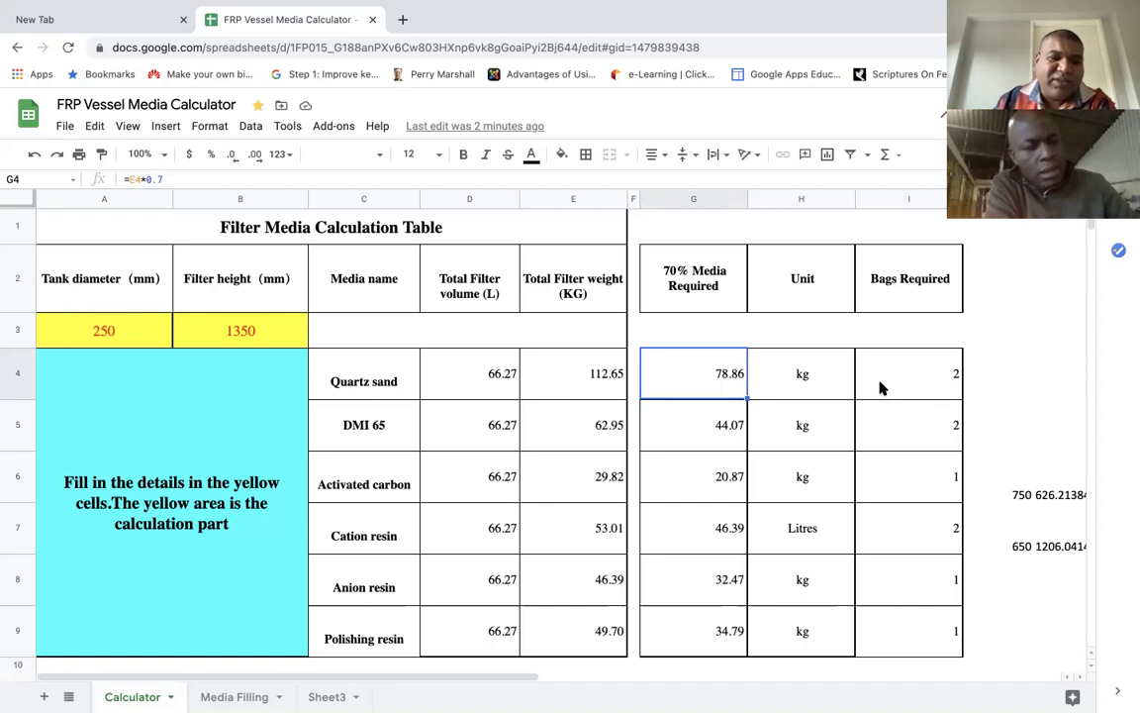
click(789, 376)
click(682, 387)
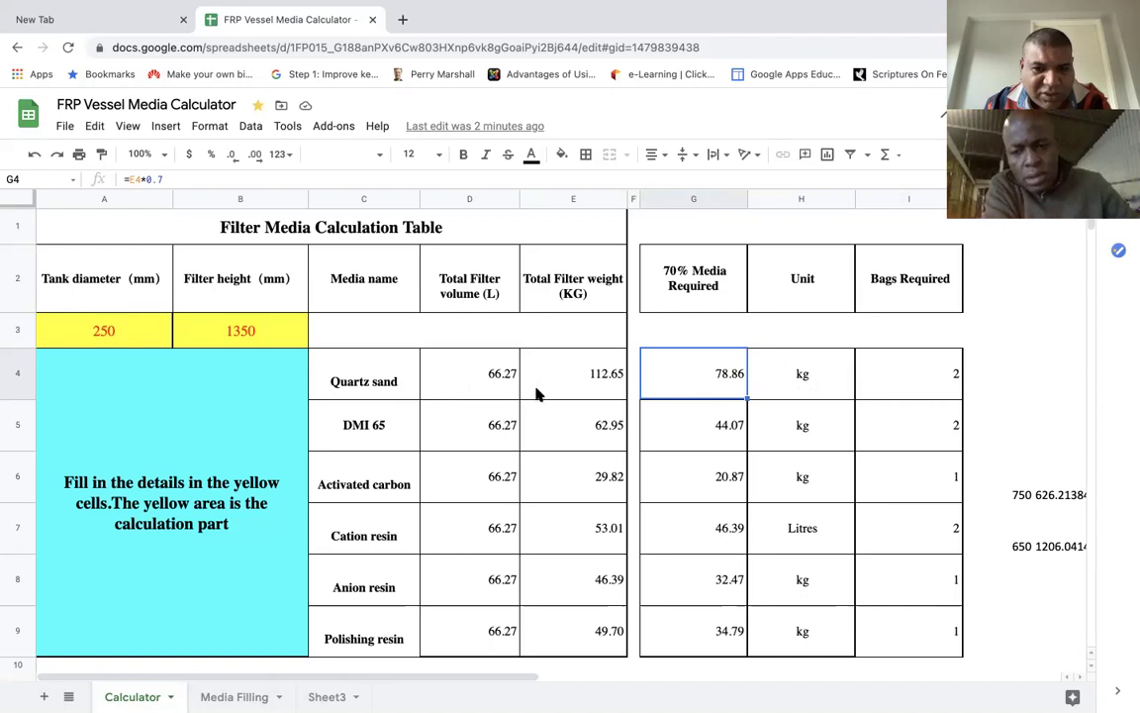
click(681, 431)
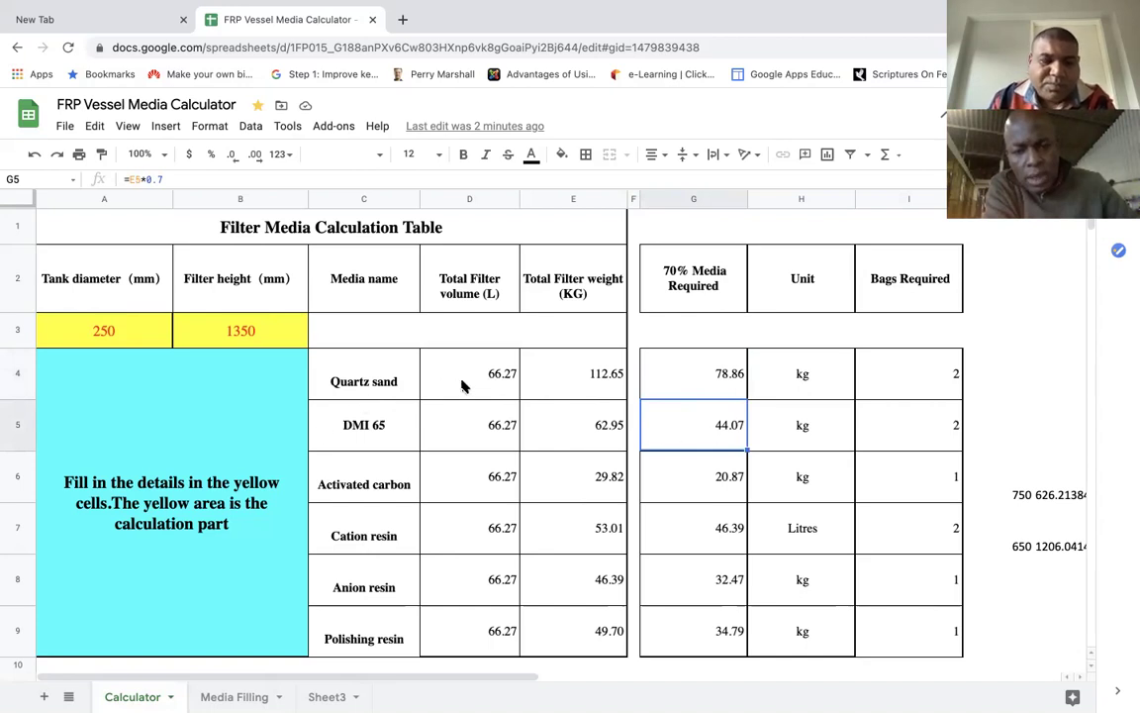
click(908, 382)
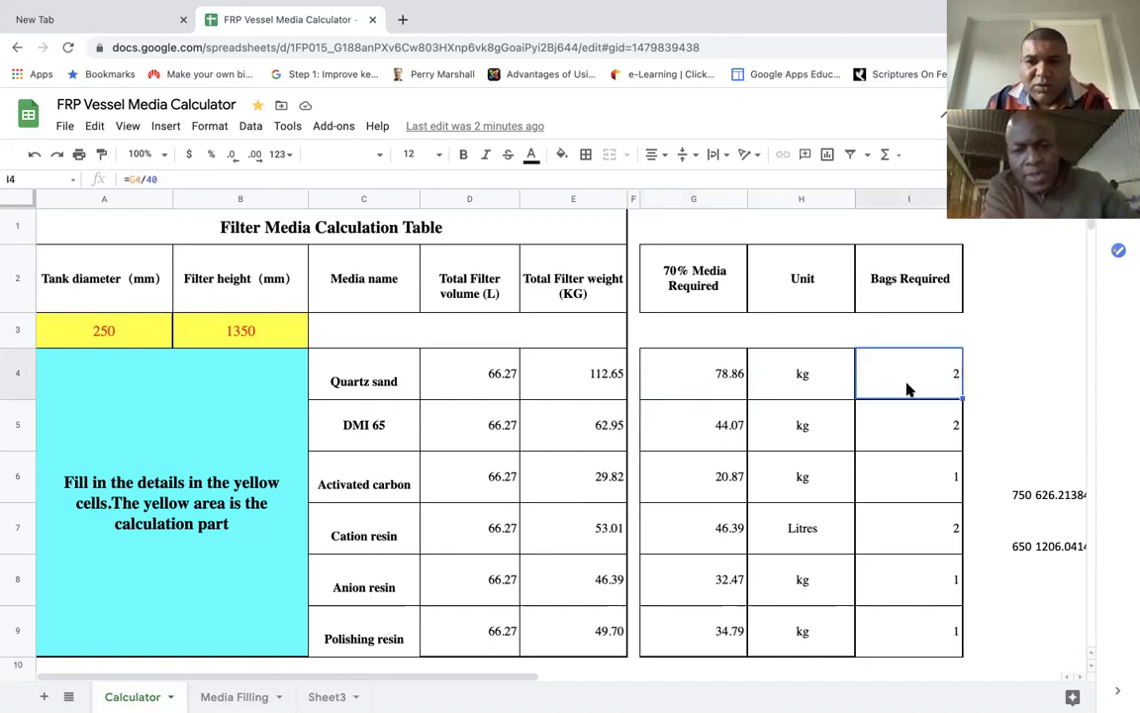
click(900, 431)
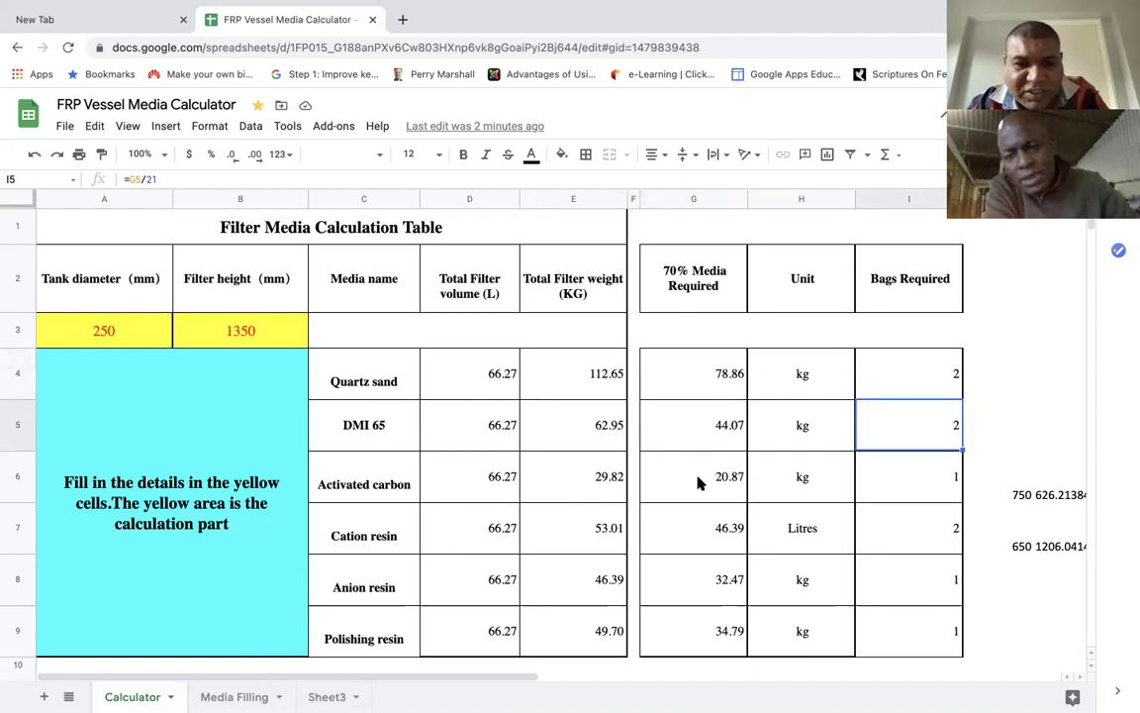
click(726, 370)
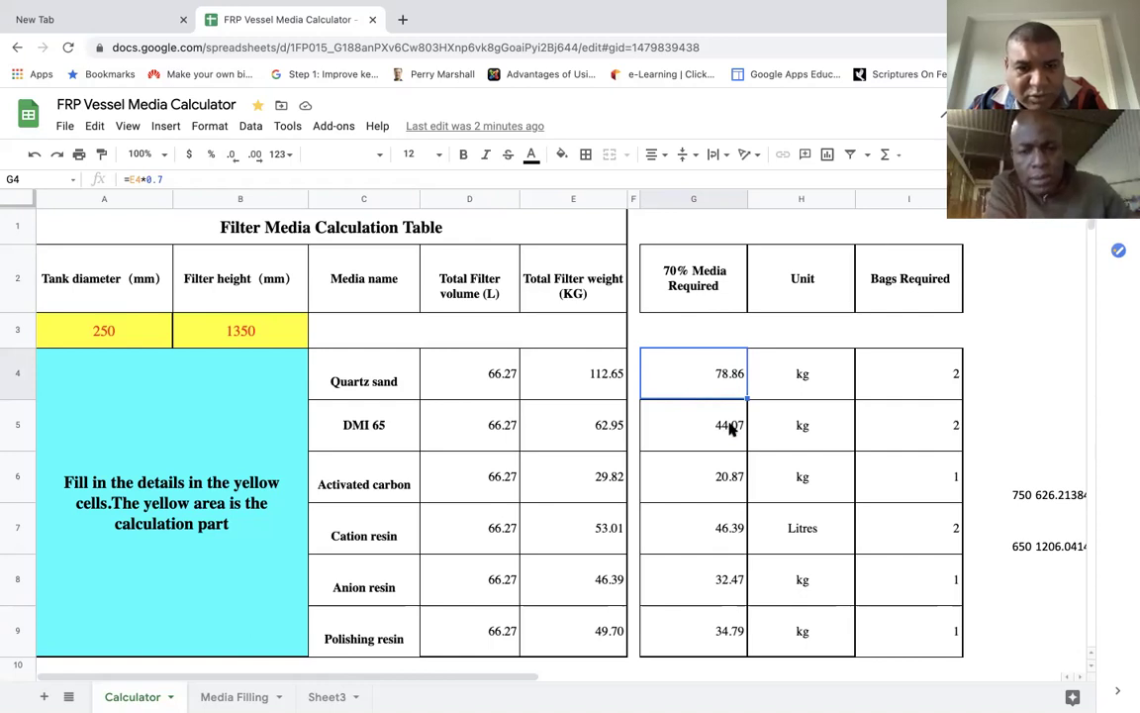
click(393, 421)
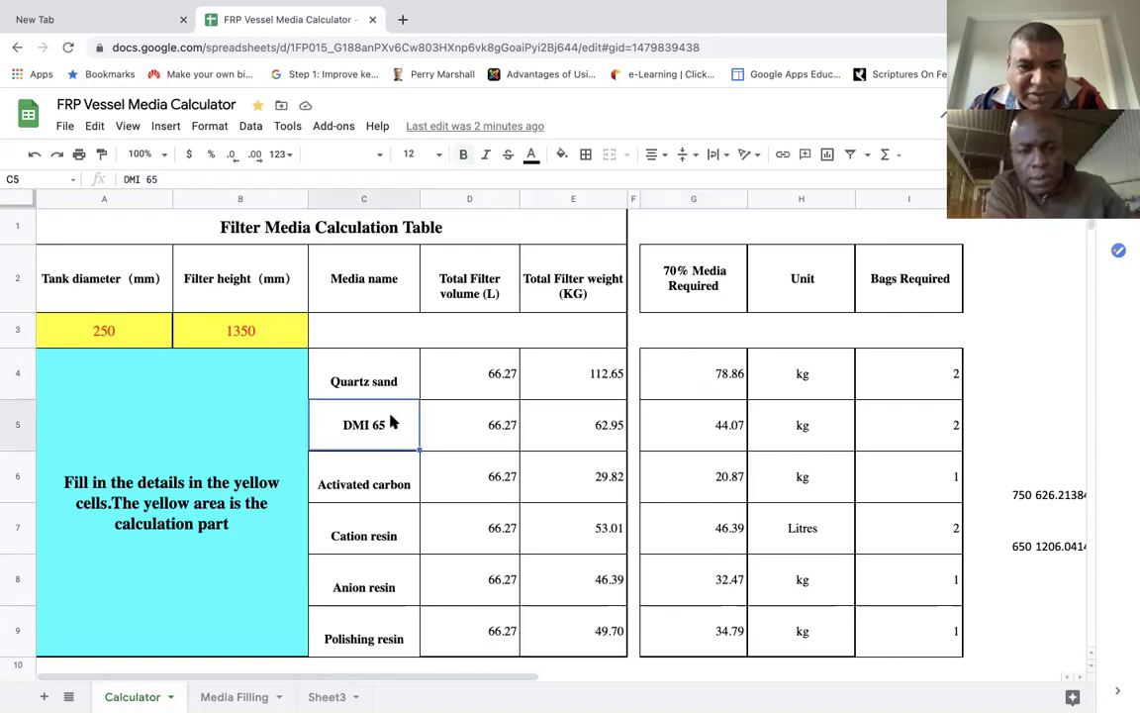
click(545, 444)
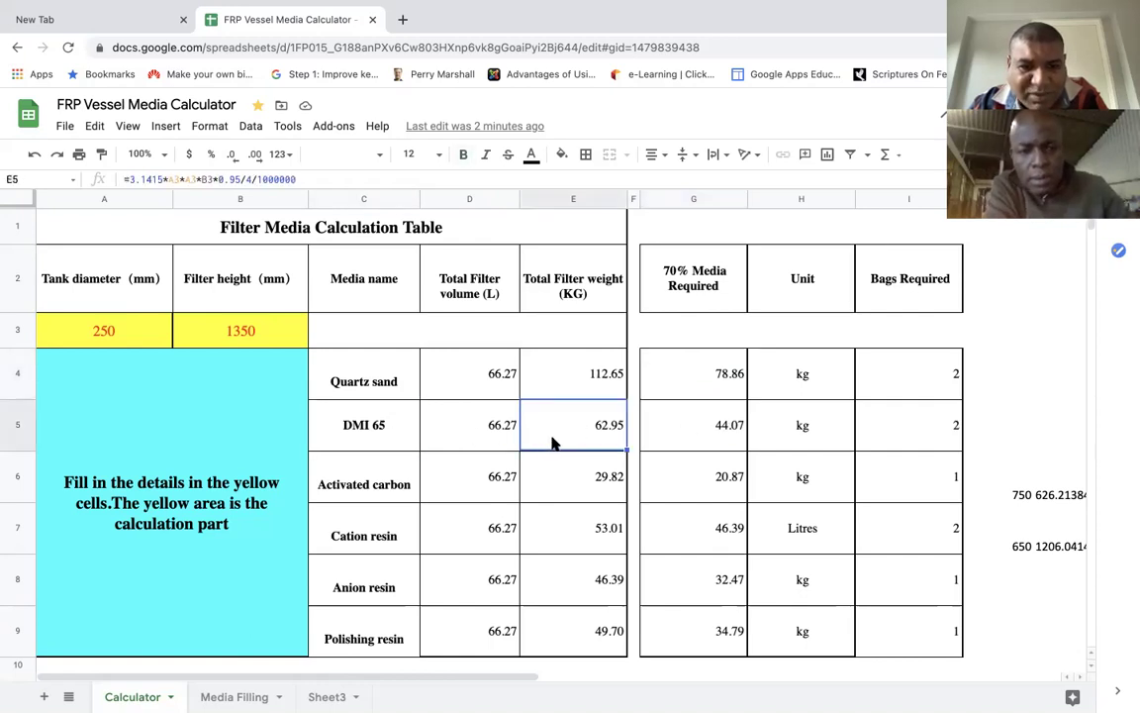
click(500, 422)
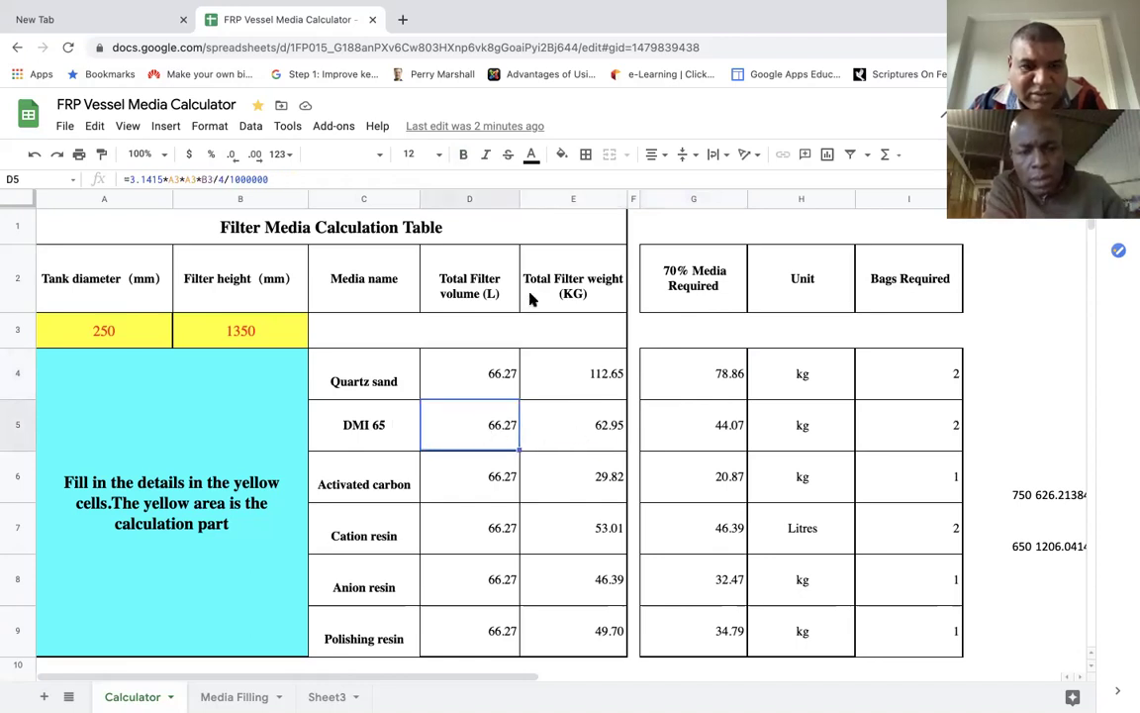
click(584, 434)
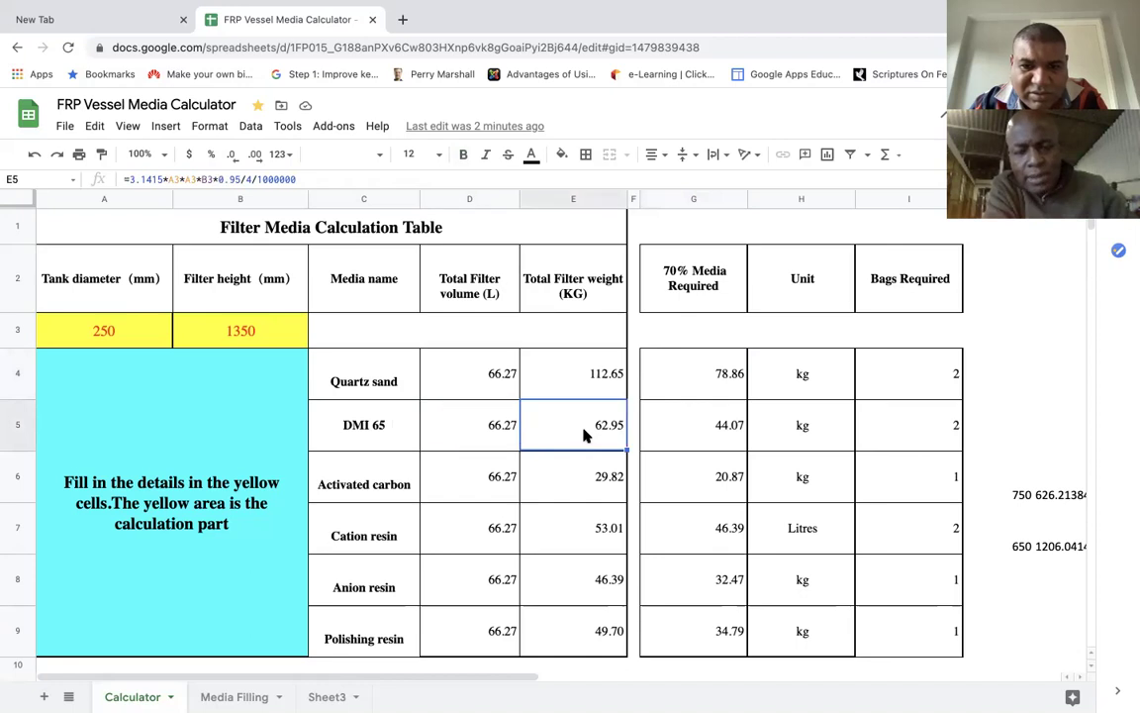
click(690, 436)
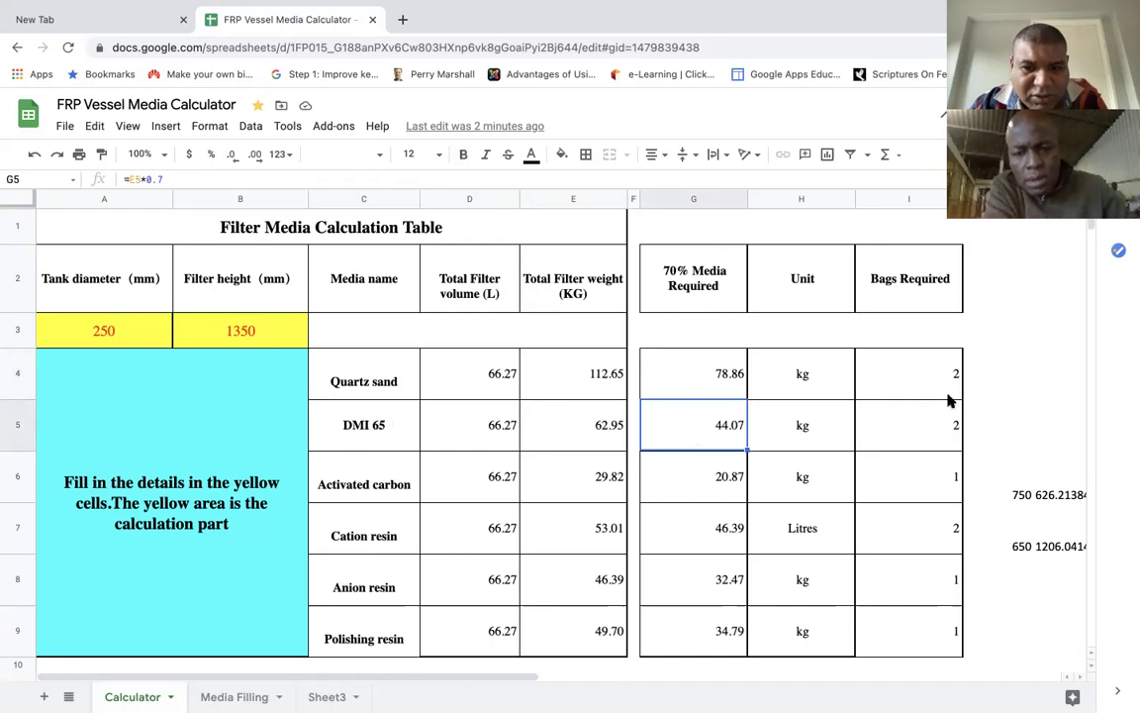
click(926, 431)
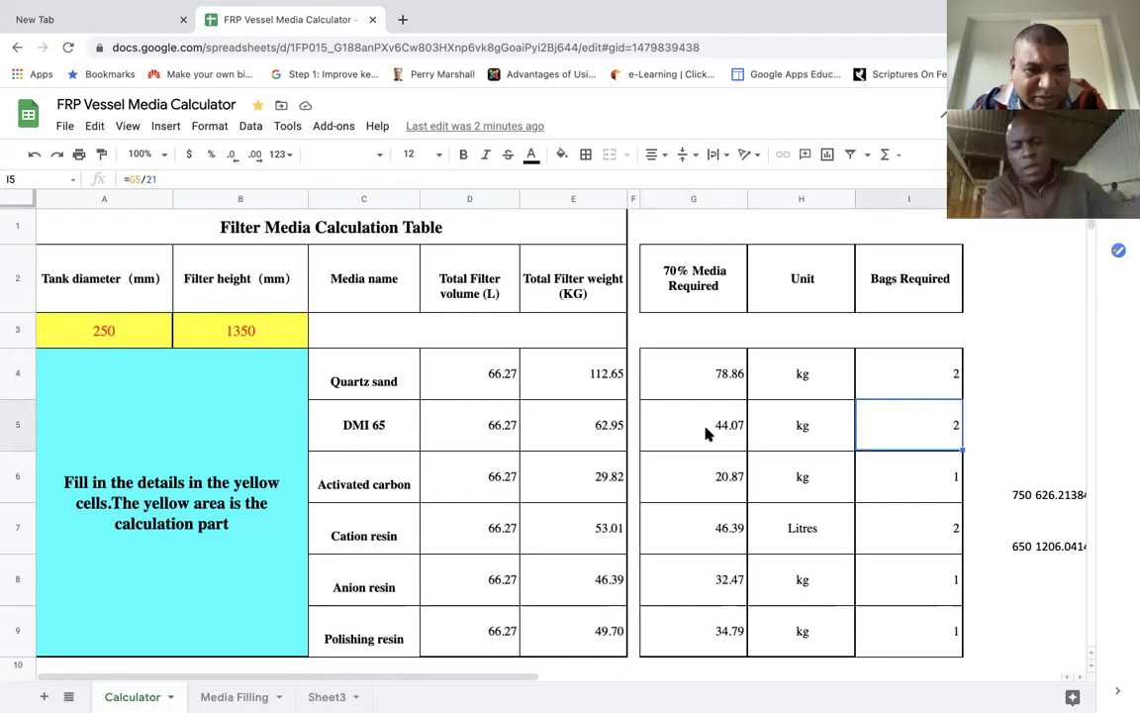
click(709, 482)
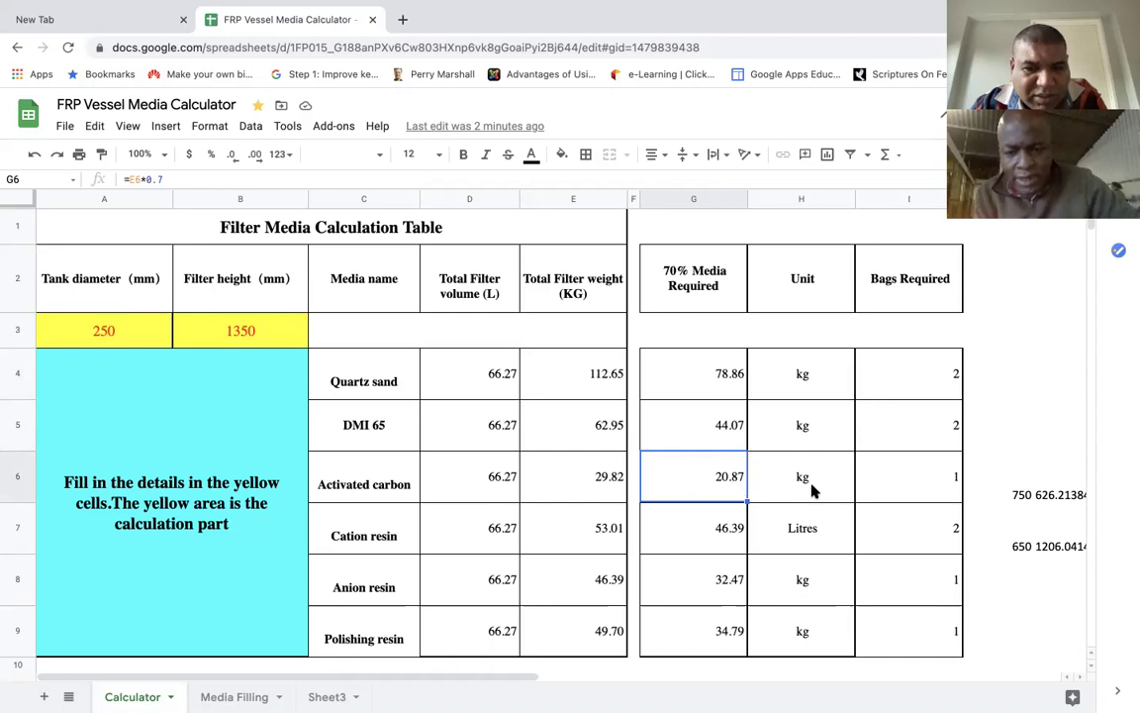
click(879, 502)
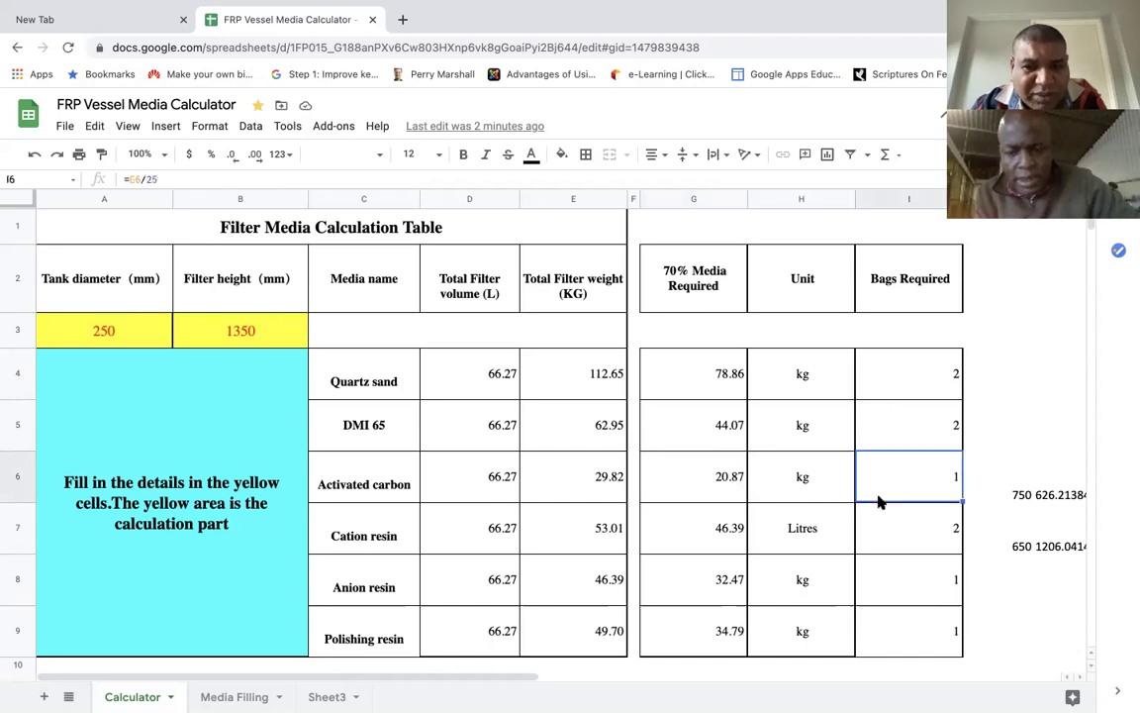
click(893, 386)
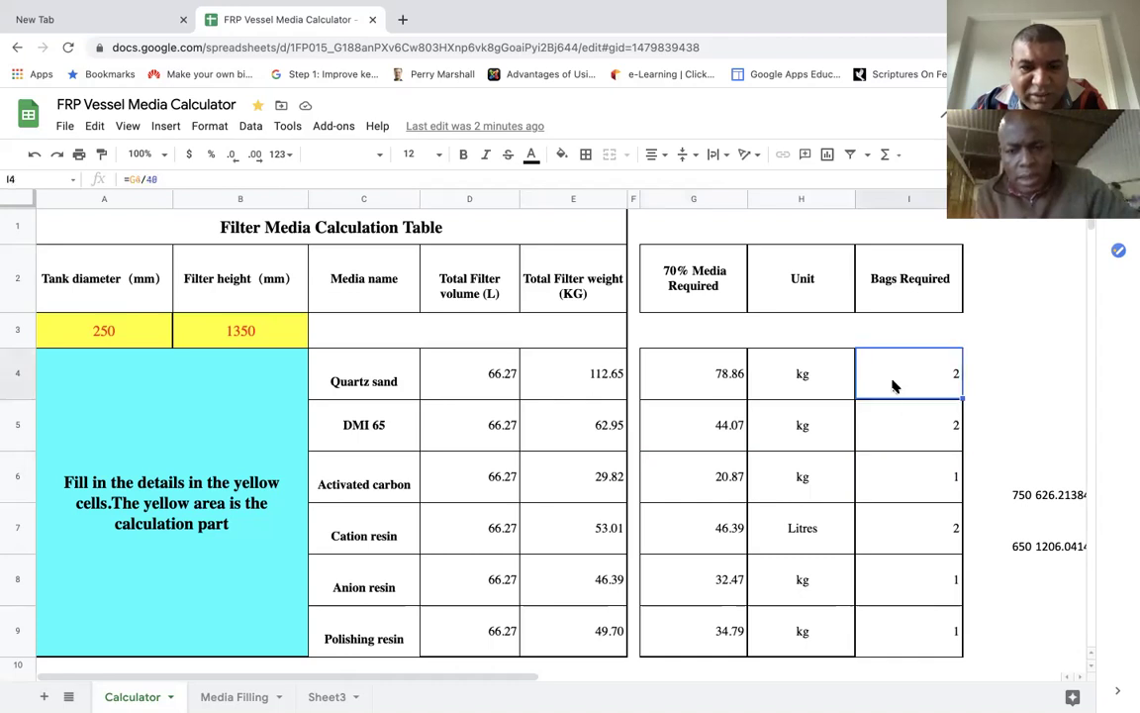
click(888, 481)
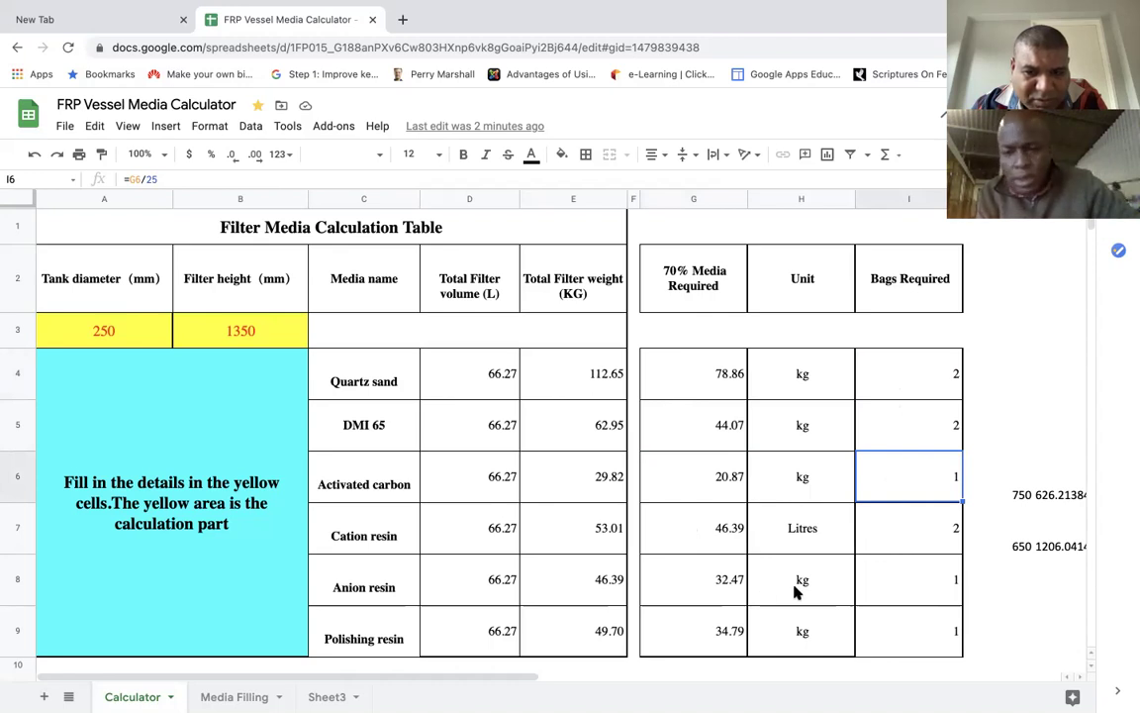
click(1011, 485)
click(1037, 498)
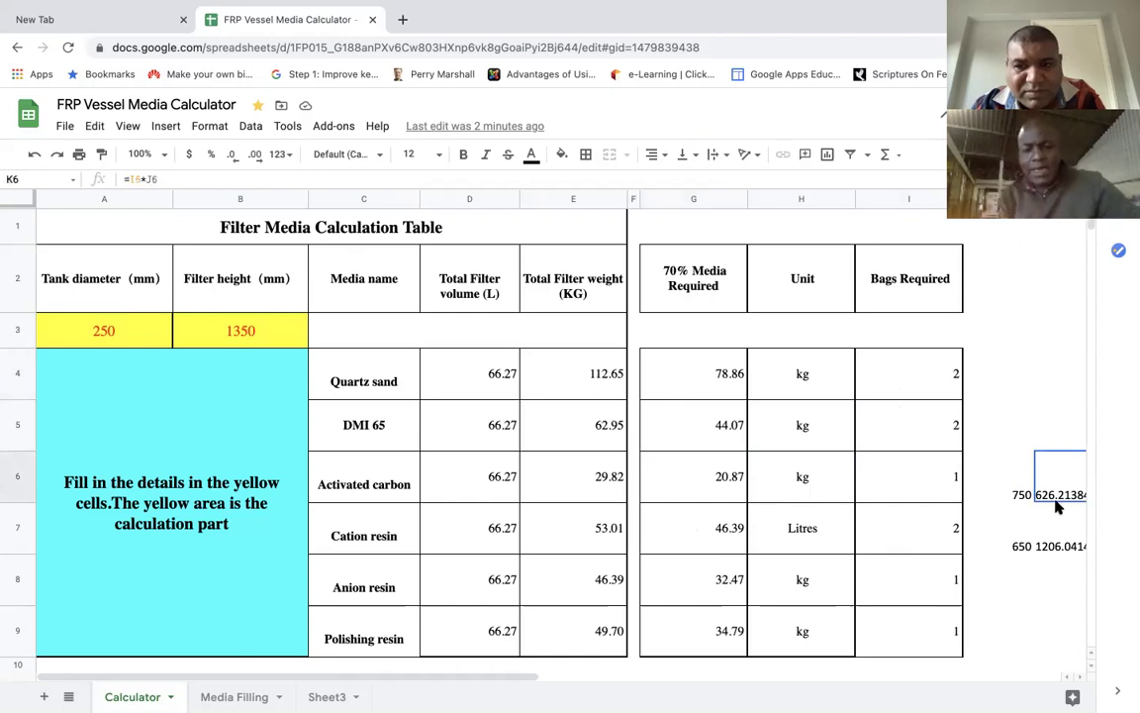
click(1023, 511)
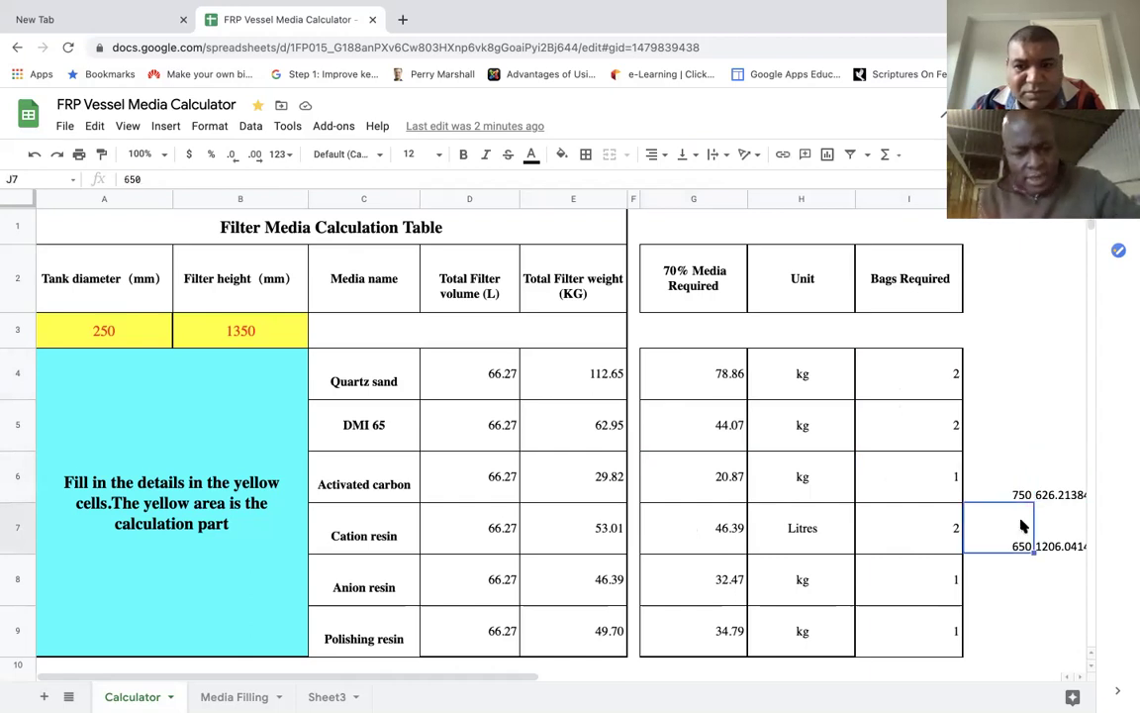
click(1001, 443)
click(1010, 486)
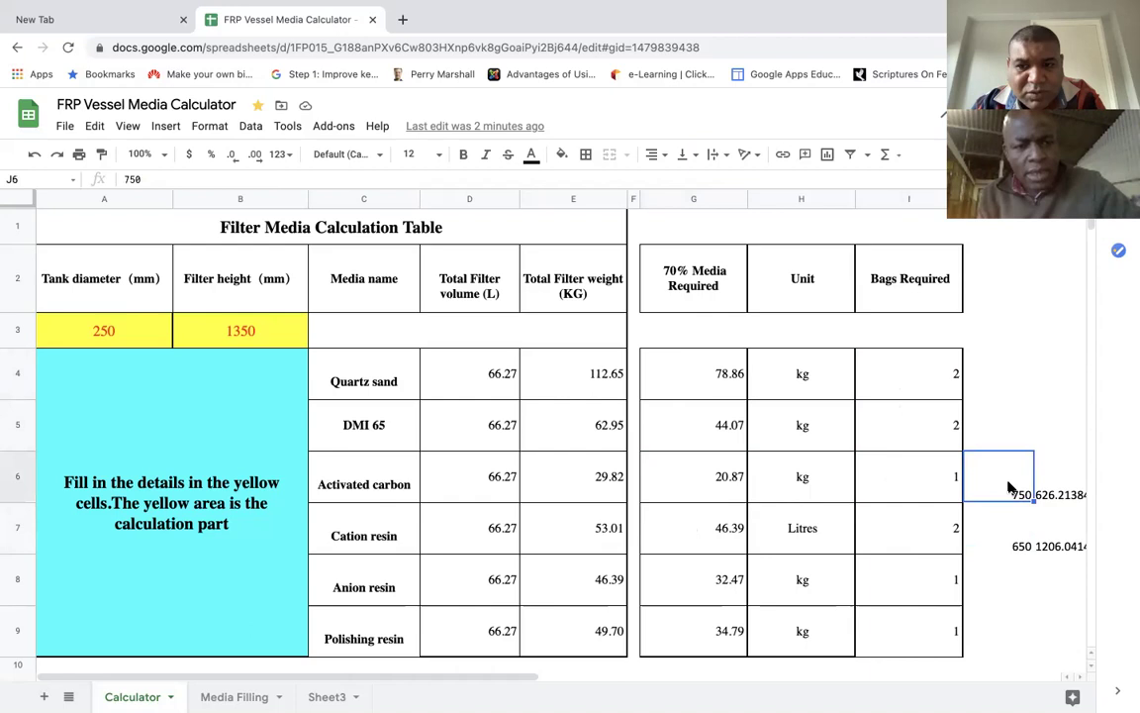
click(1010, 540)
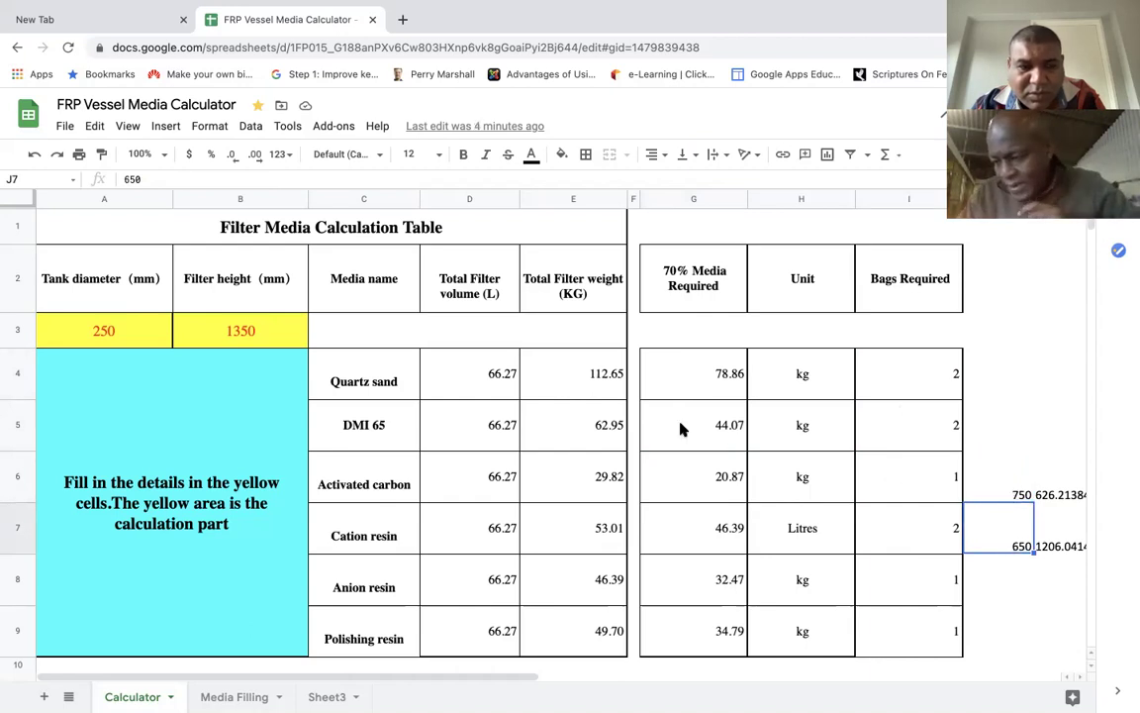
click(135, 308)
click(135, 319)
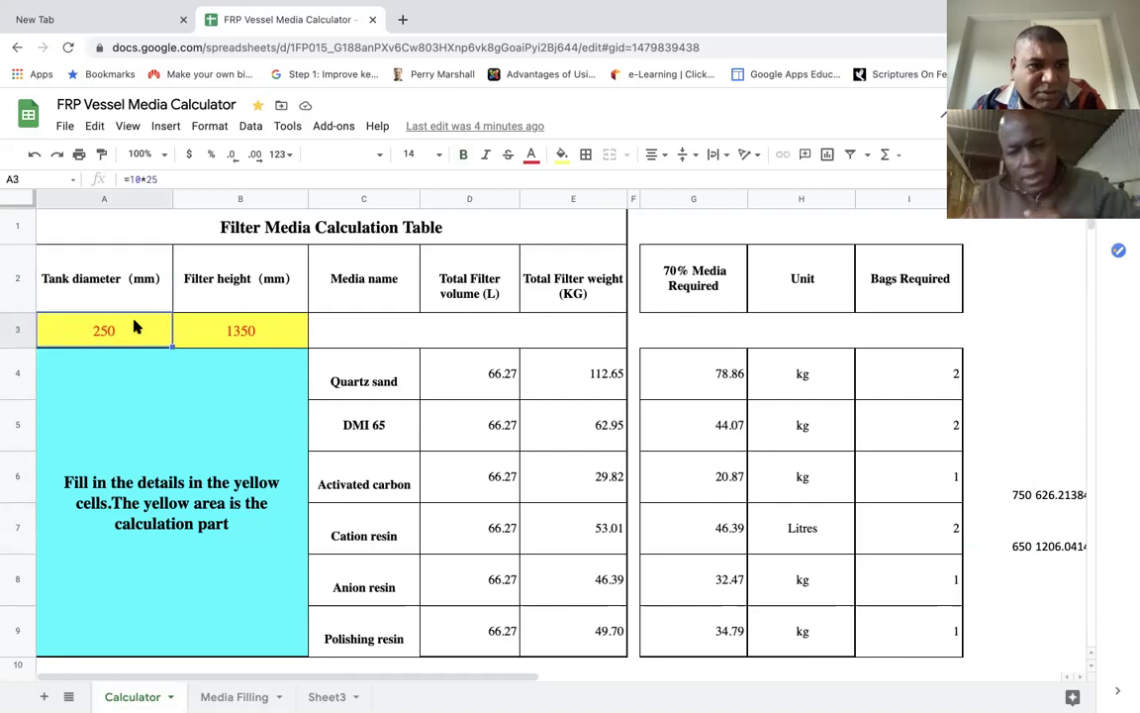
click(145, 179)
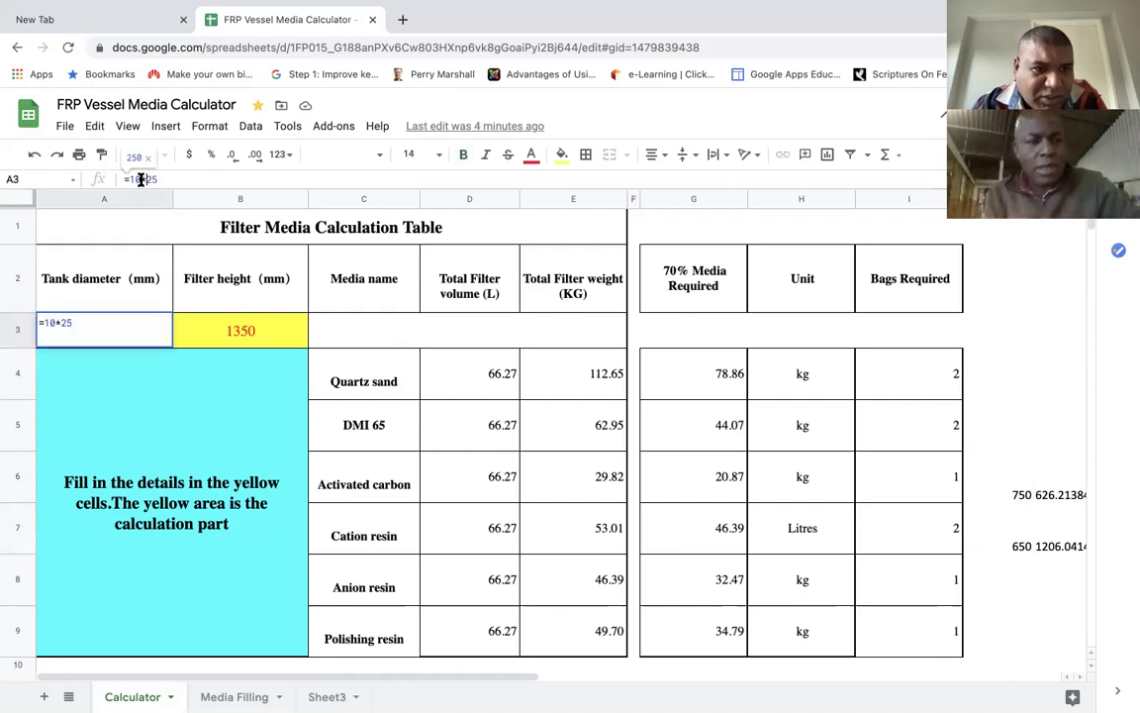
click(97, 362)
key(Escape)
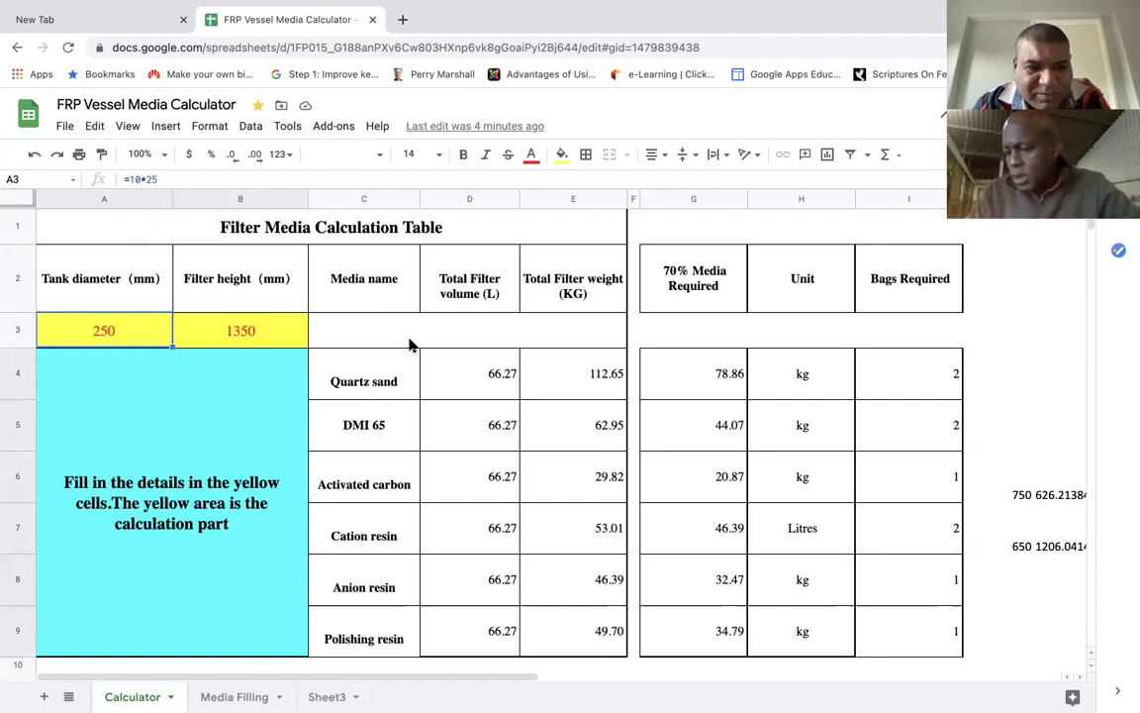
scroll(538, 354, down, 5)
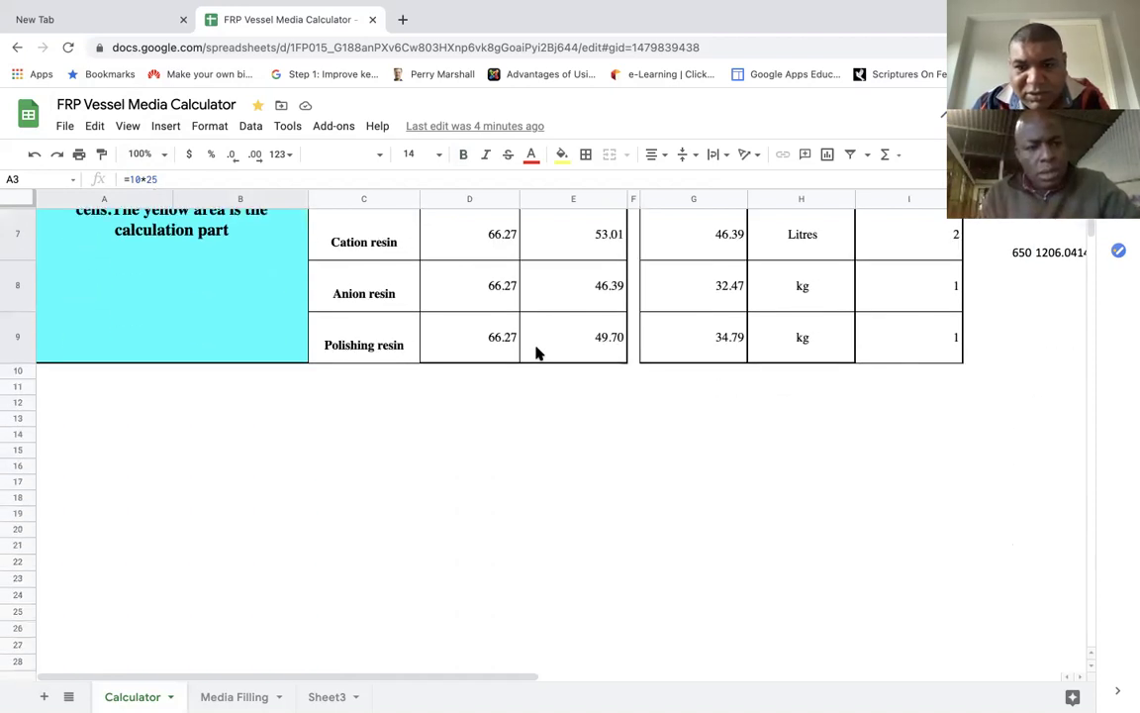
scroll(538, 354, up, 5)
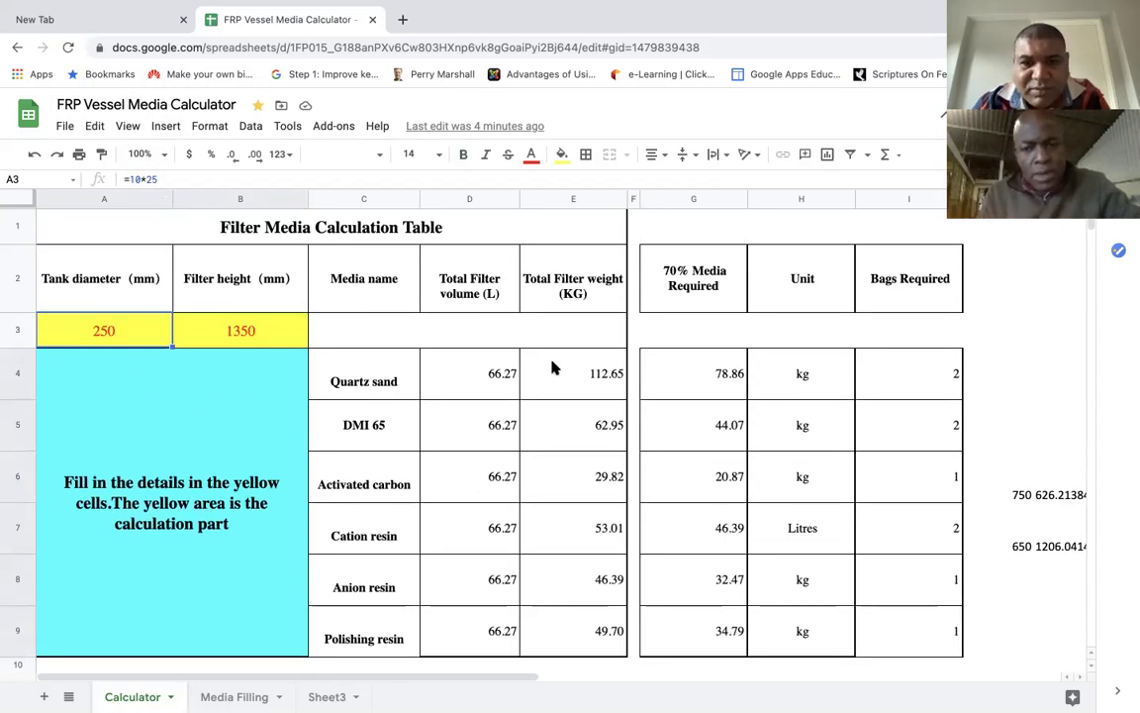